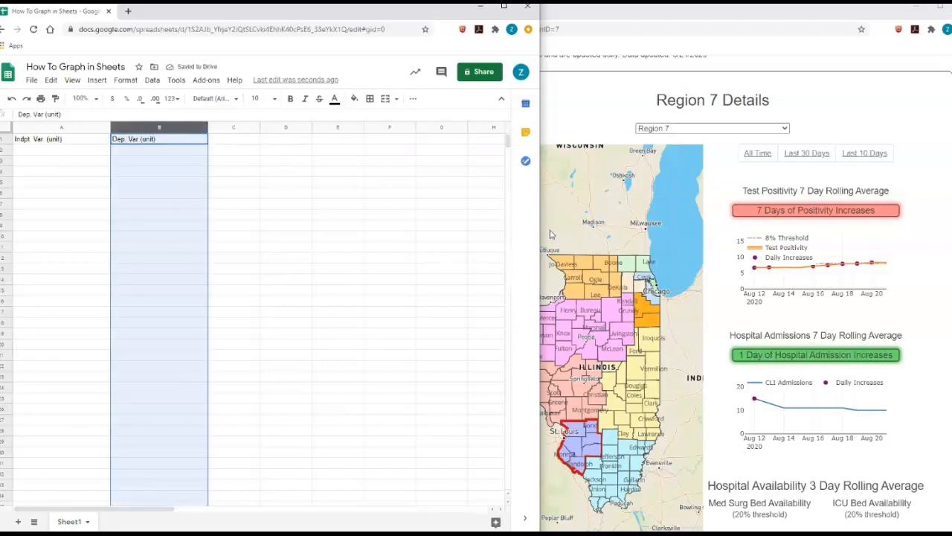
- Open the Zoom group chat window from the Zoom Chat button
click(818, 100)
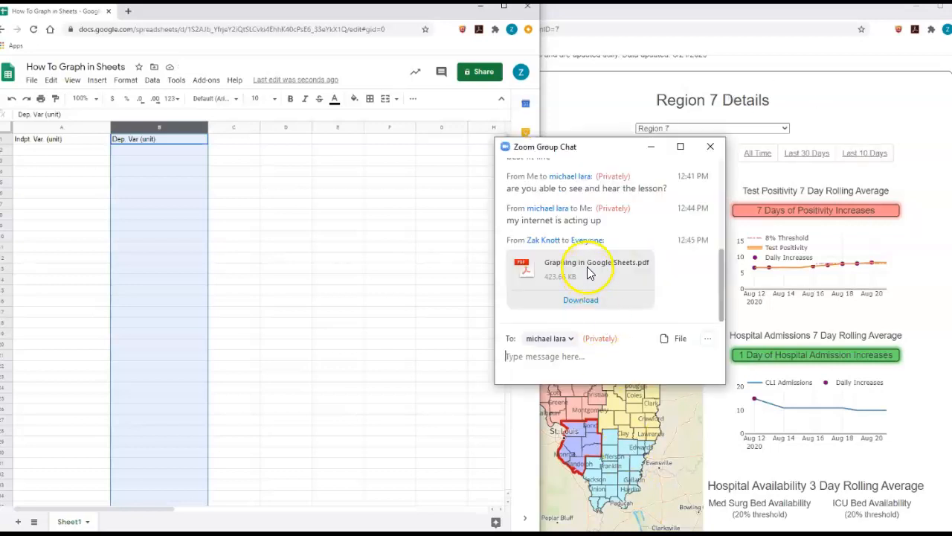
- Move the Zoom group chat window to the right to read its messages
click(609, 149)
drag(608, 149, 949, 186)
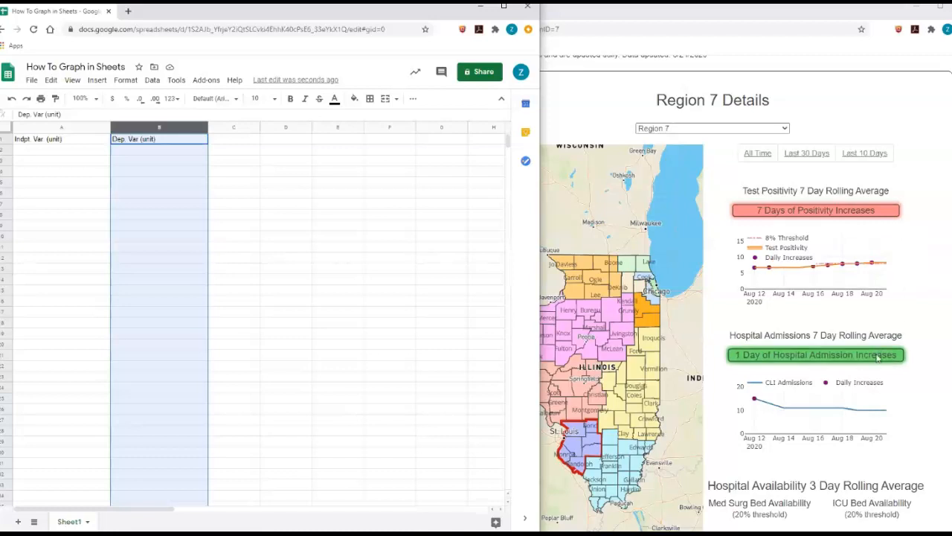
- Enter 'Time (days)' in A1 and 'Positivity (%)' in B1 as column headers
click(61, 144)
text(Time (days)
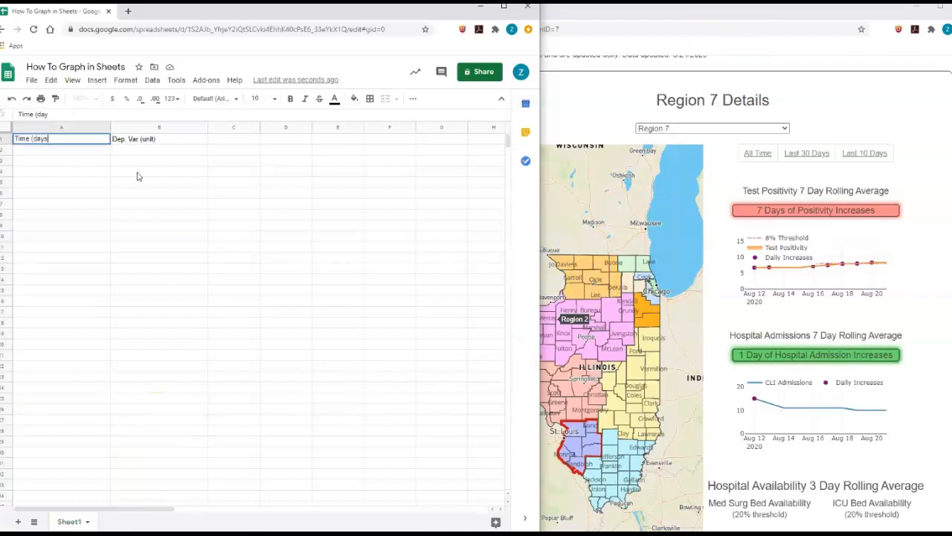
mouse_move(812, 279)
key(Tab)
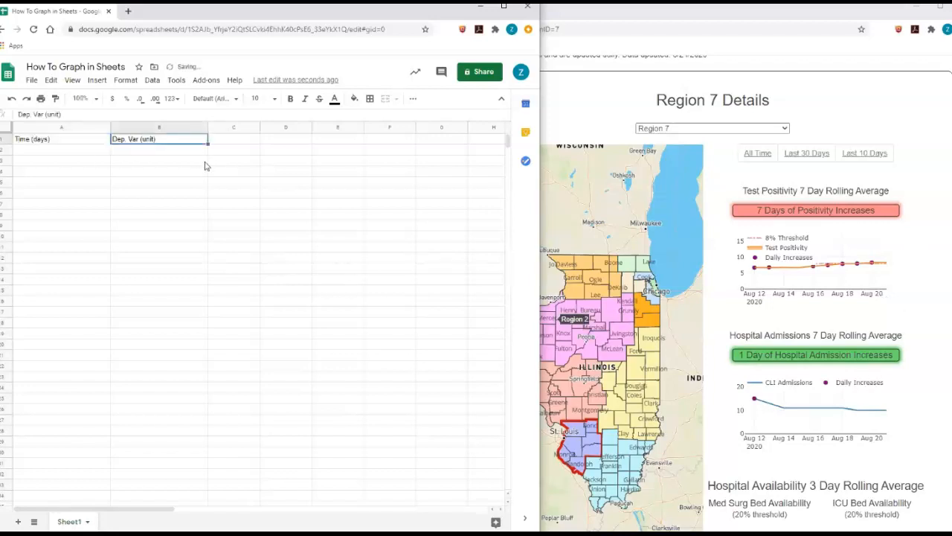
text(Po)
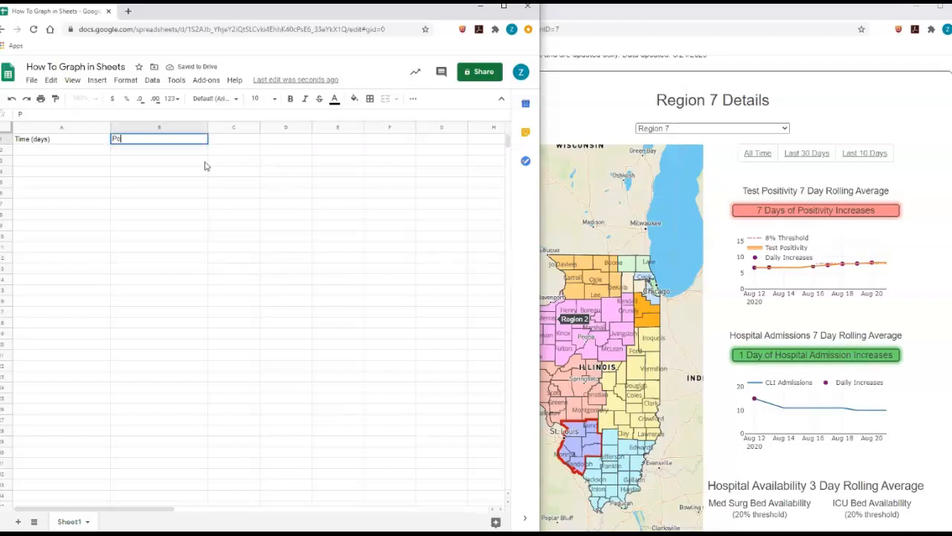
text(sitivit)
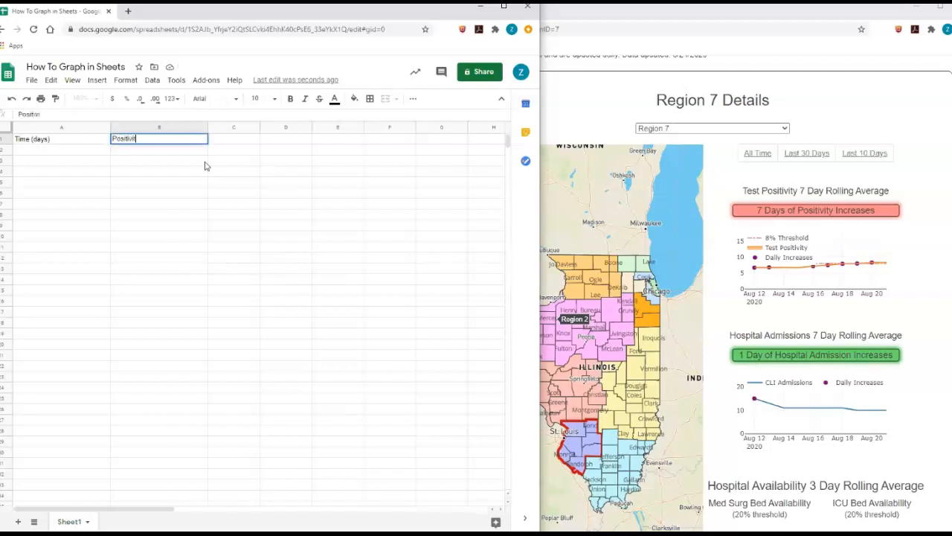
text(y (%))
click(93, 150)
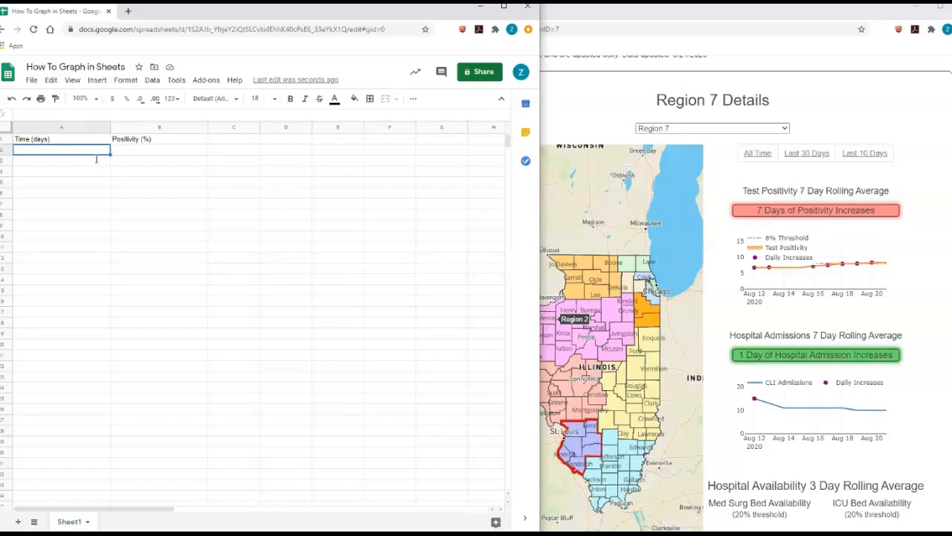
- Enter the days 0, 1, 2, 3, 4, 5 in cells A2 through A7
text(0)
key(Return)
text(1)
key(Return)
text(2)
key(Return)
text(3)
key(Return)
text(4)
key(Return)
text(5)
key(Return)
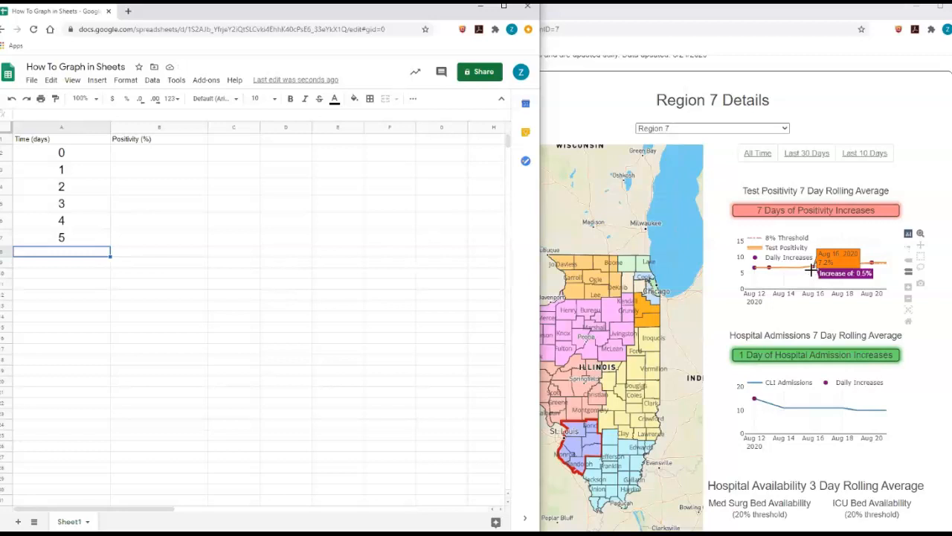
click(124, 157)
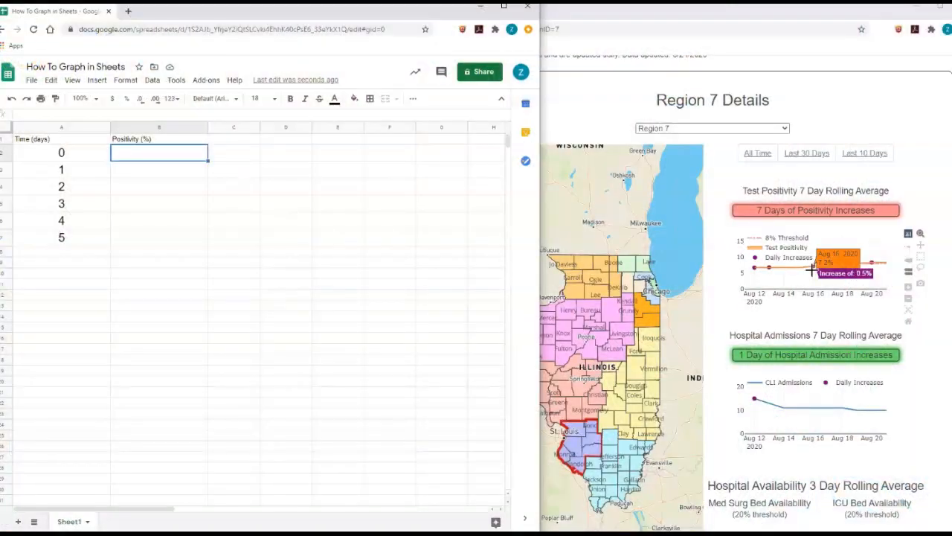
- Enter positivity values 7.2, 7.5, 7.9, 8, 8.3, 8.3 in cells B2 through B7
text(7.2)
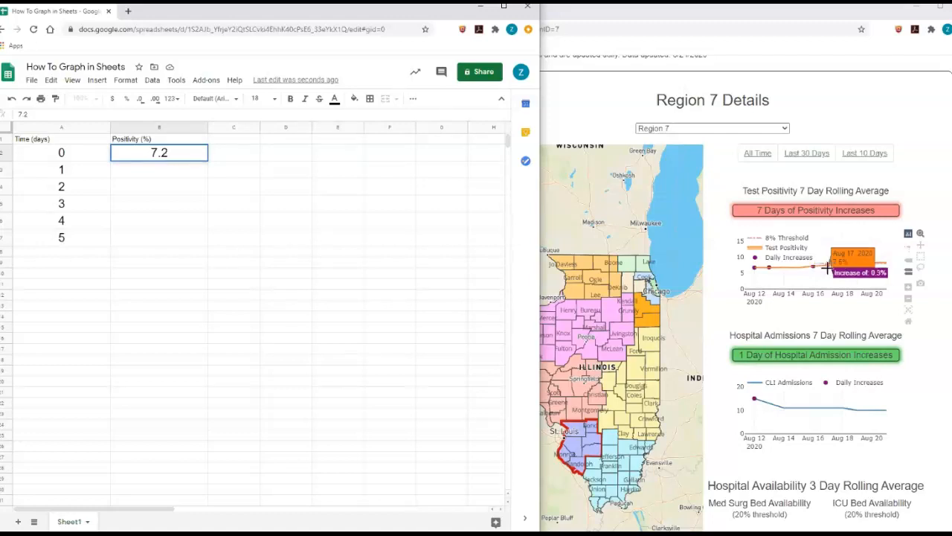
key(Return)
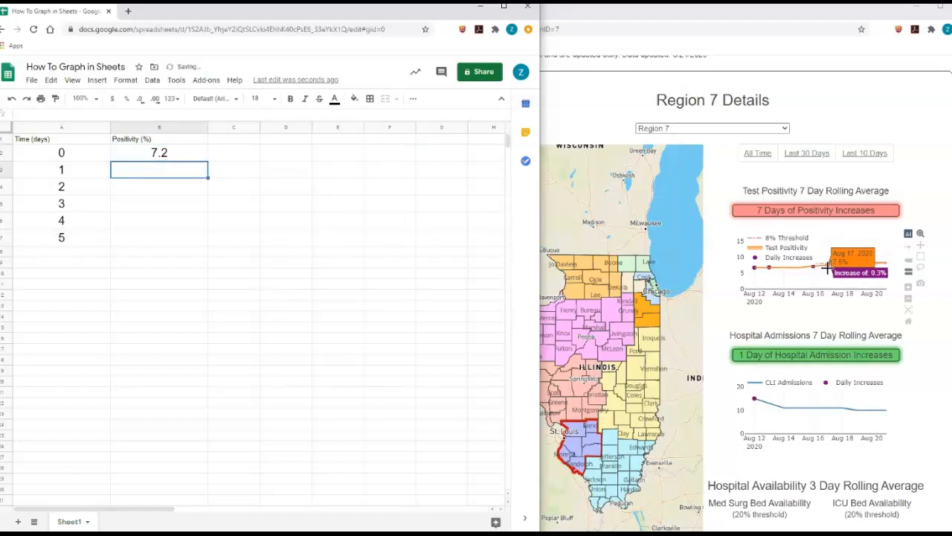
text(7.5)
key(Return)
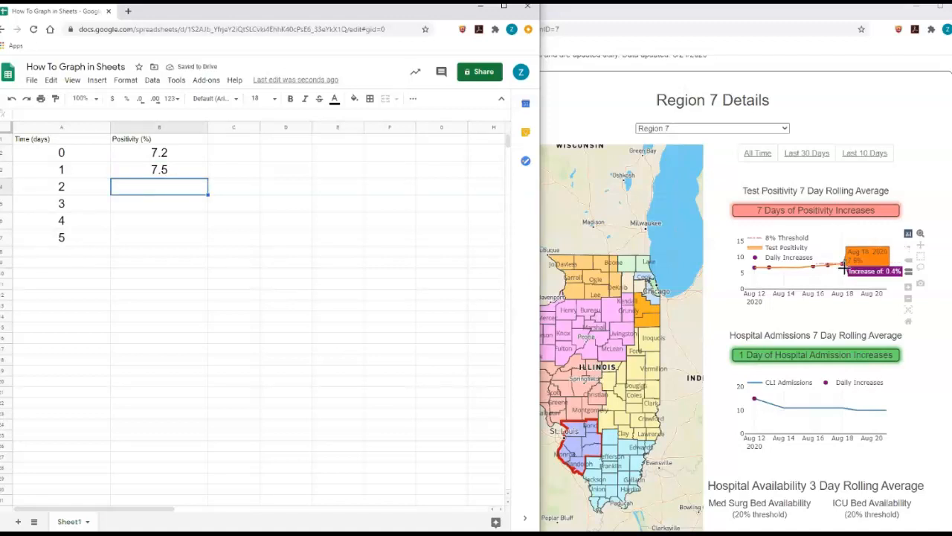
text(7.9)
key(Return)
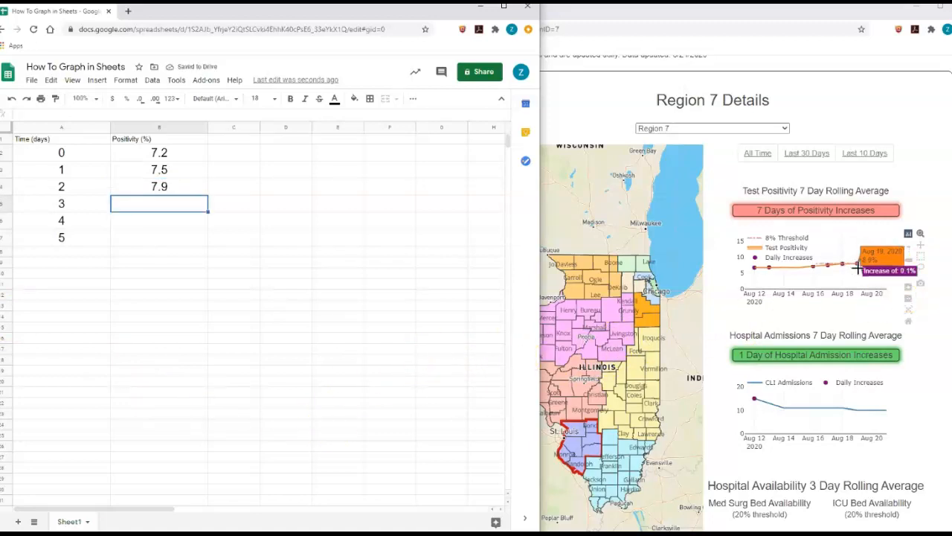
text(8)
key(Return)
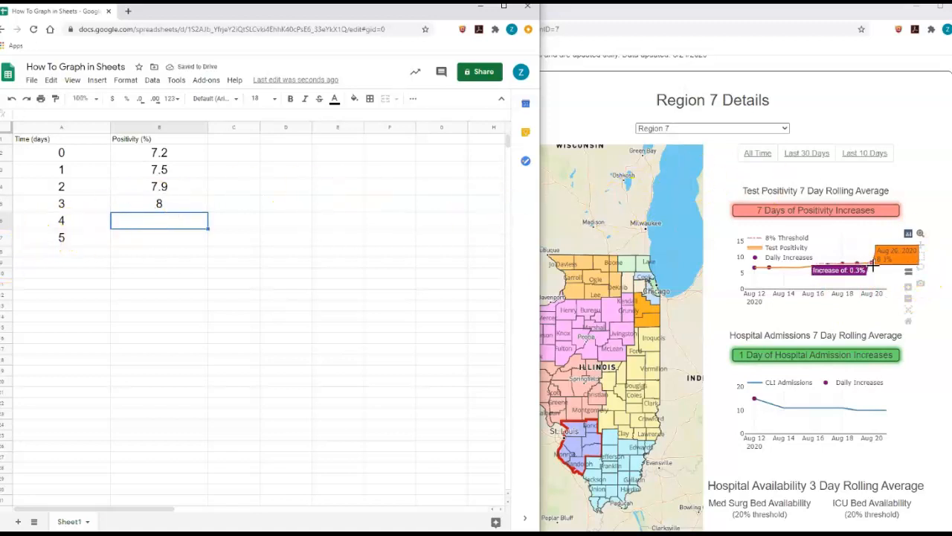
text(8.3)
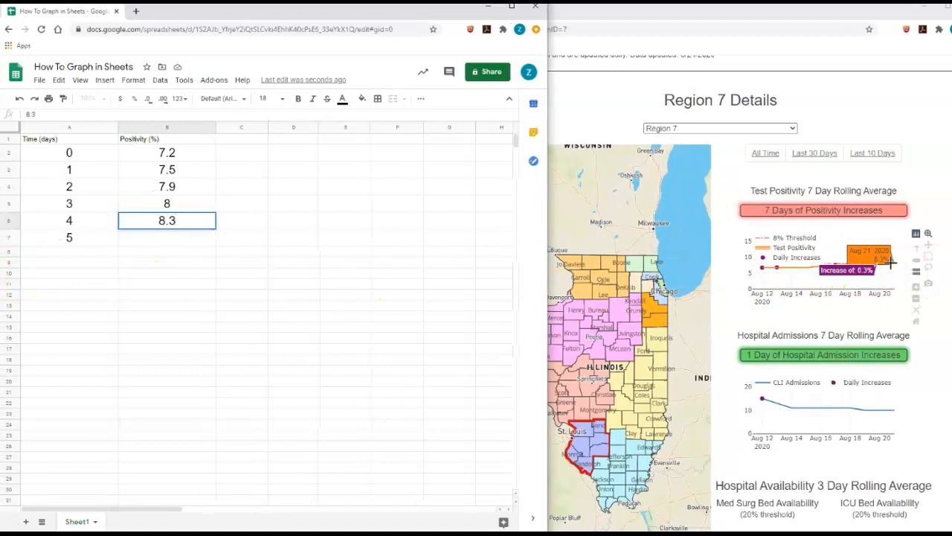
key(Return)
text(8.3)
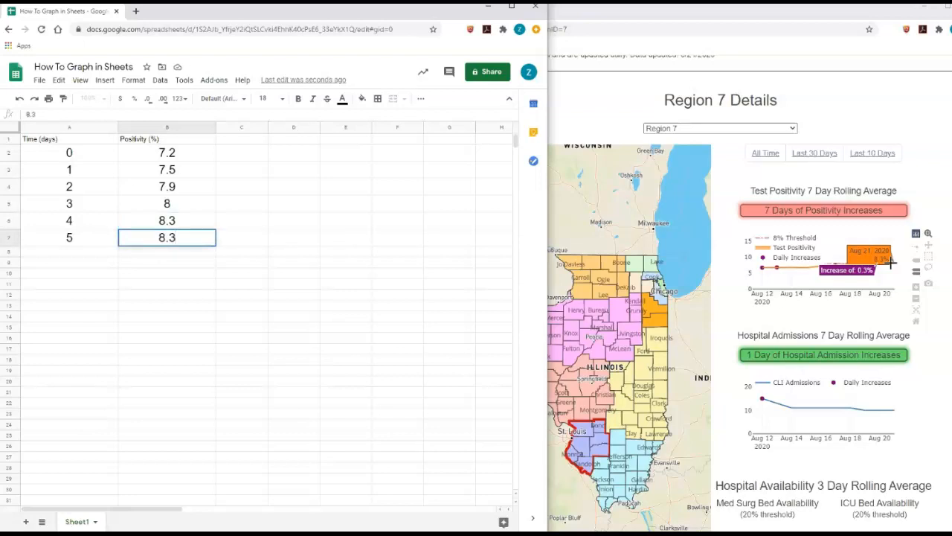
key(Return)
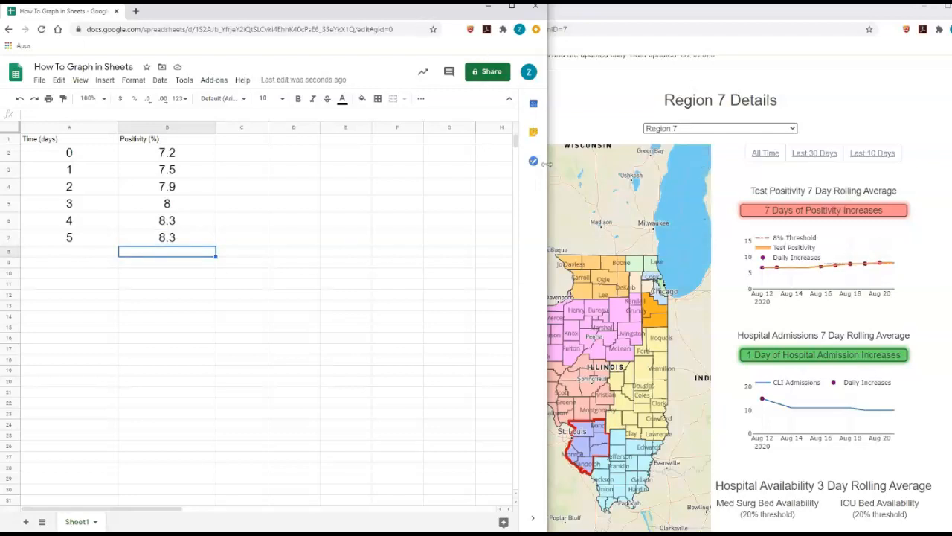
- Widen the spreadsheet window and select the table range A1:B7 including headers
drag(546, 164, 951, 164)
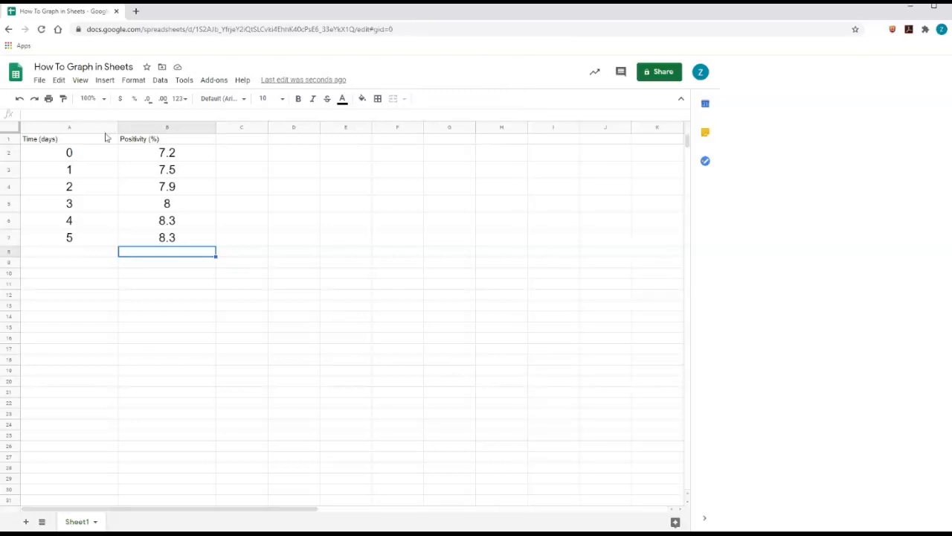
click(88, 126)
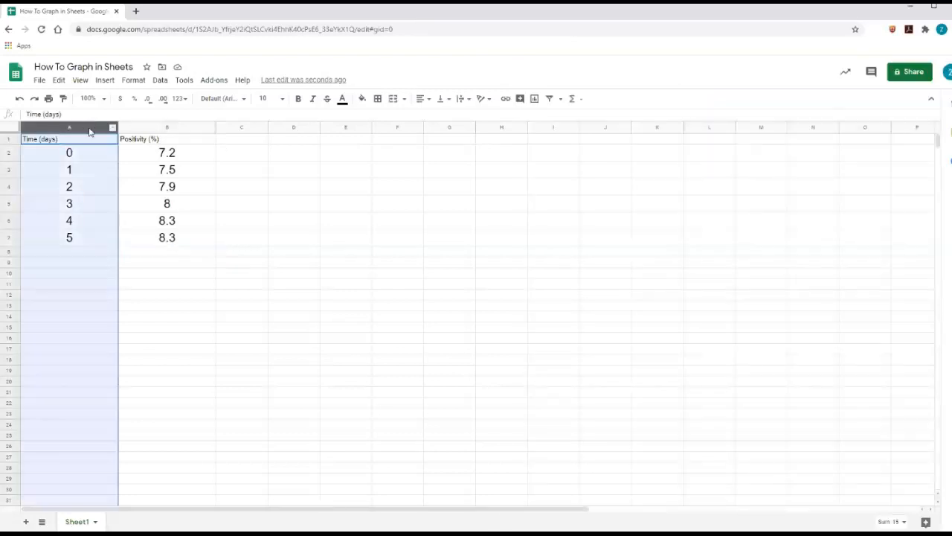
click(163, 126)
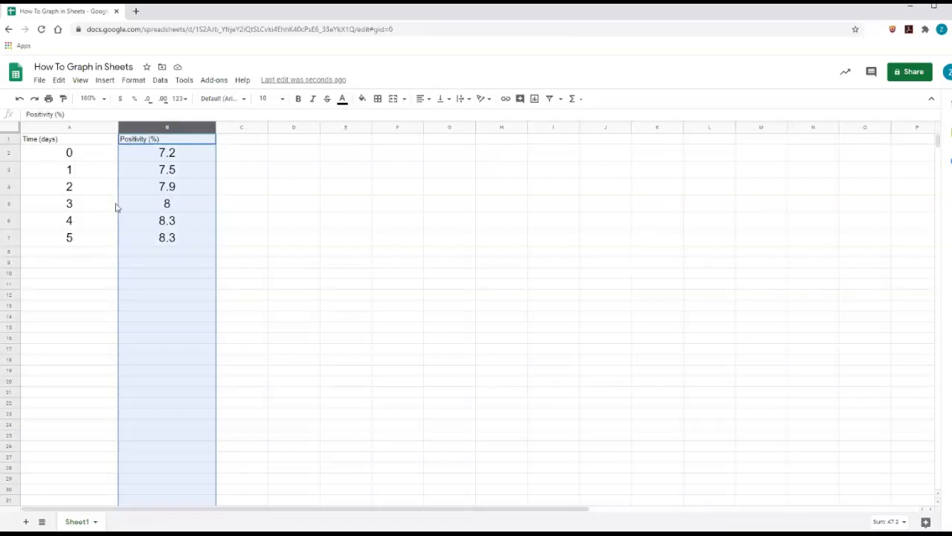
click(68, 142)
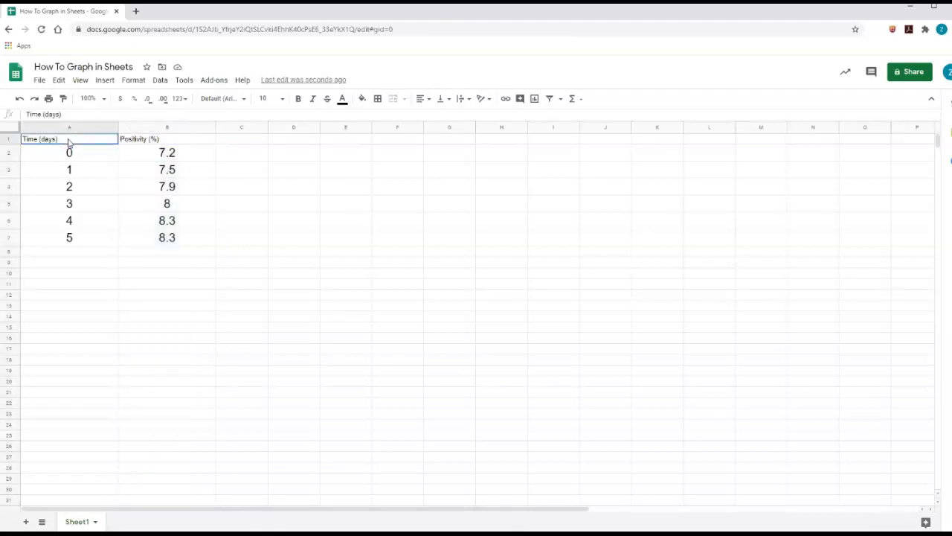
drag(68, 143, 168, 247)
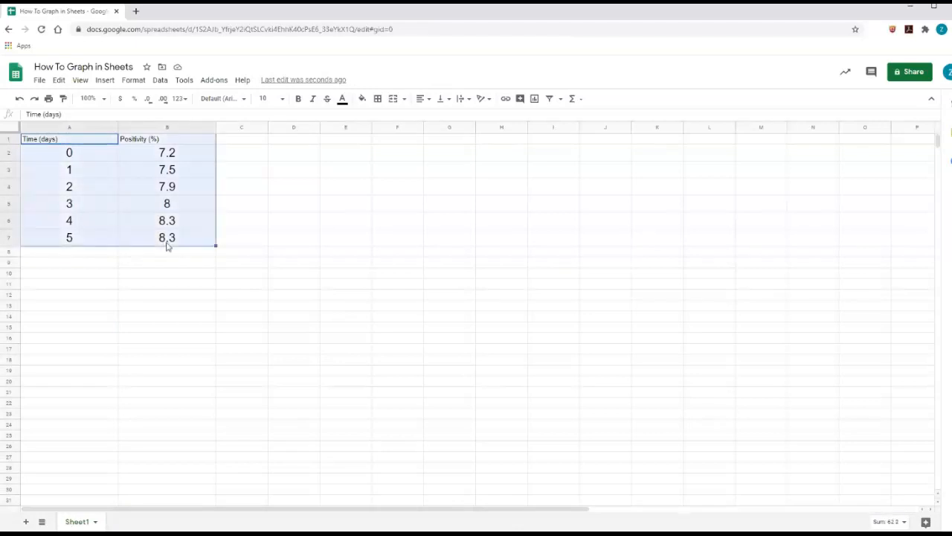
- Insert a chart from A1:B7, move it right of the table, and enlarge it
click(106, 82)
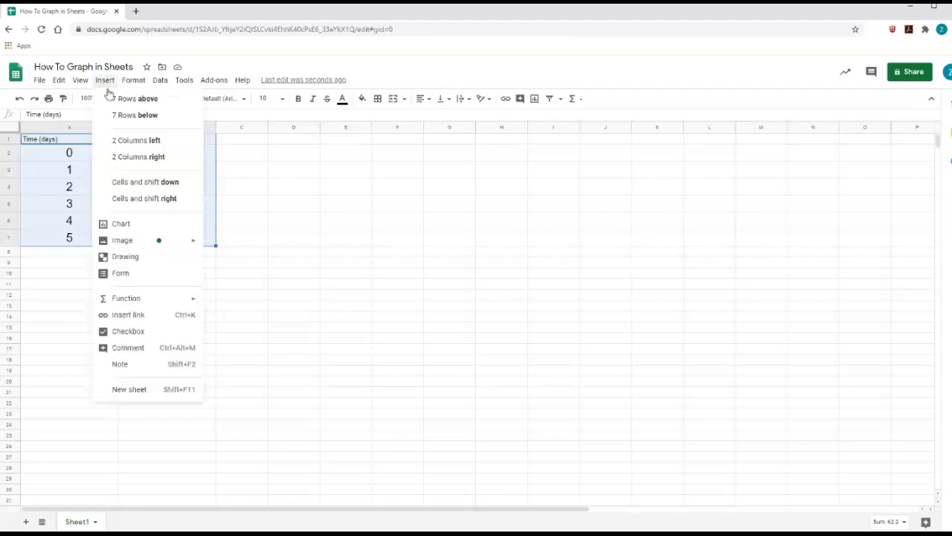
click(131, 228)
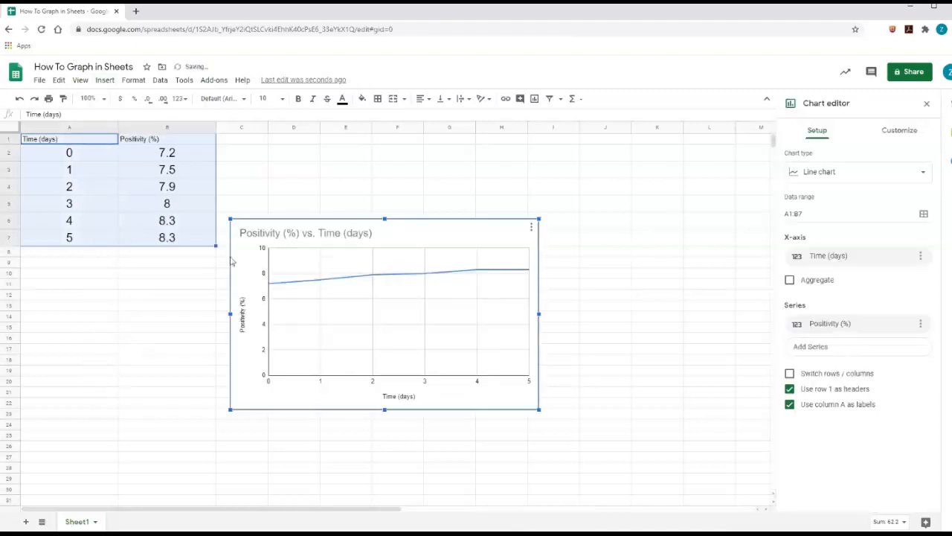
drag(536, 223, 755, 151)
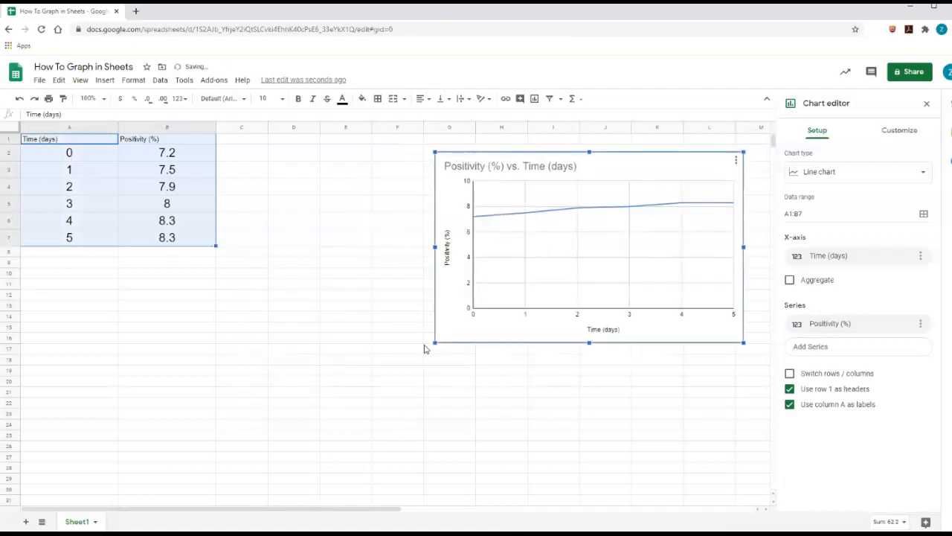
drag(324, 449, 278, 491)
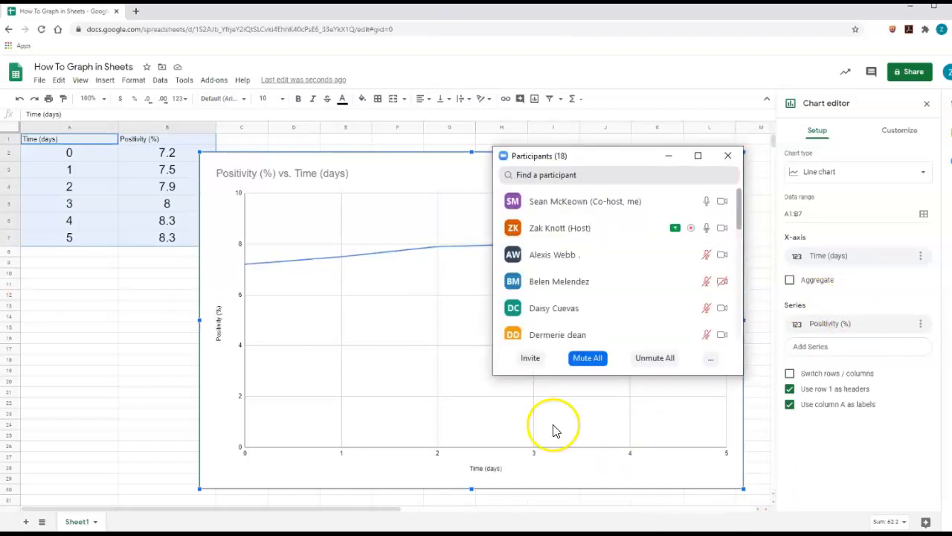
scroll(666, 257, down, 1)
scroll(665, 257, down, 5)
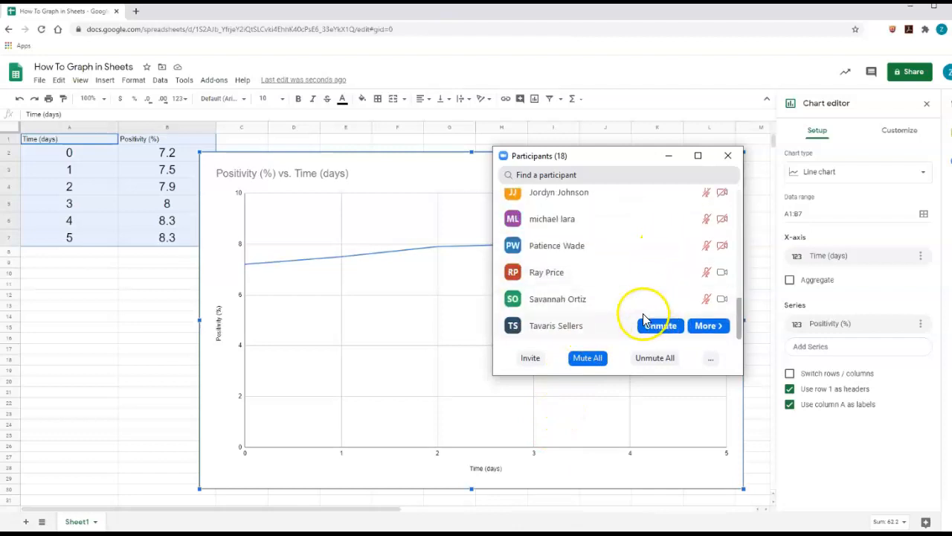
click(671, 157)
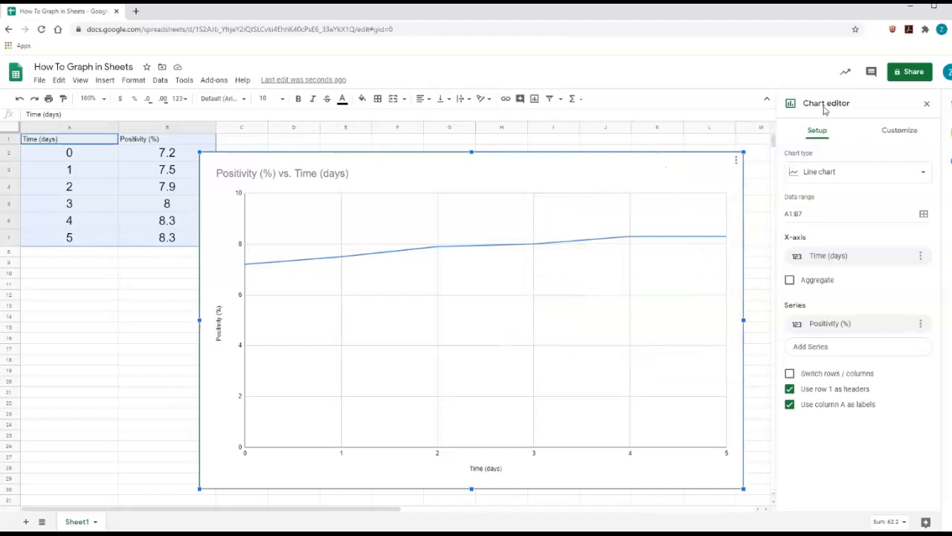
- Change the chart type from line to Scatter chart
click(819, 179)
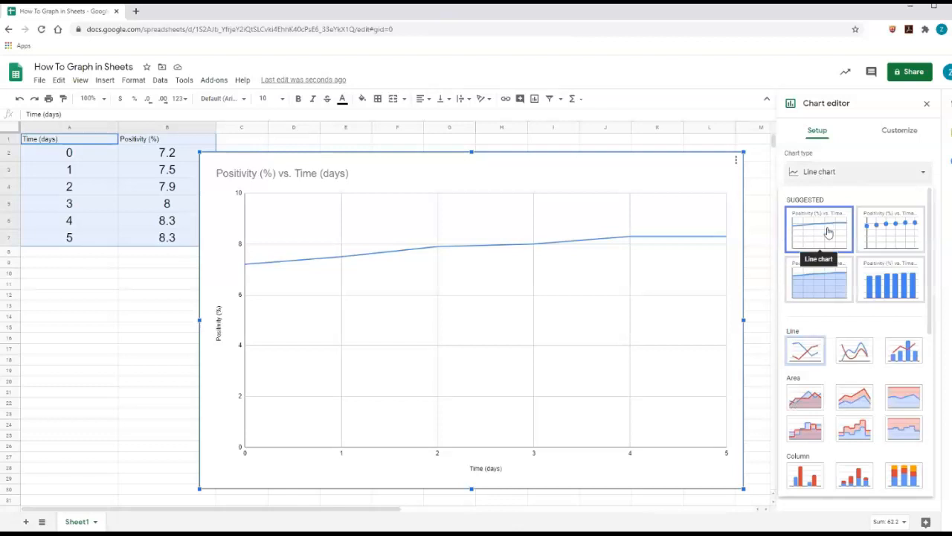
click(882, 233)
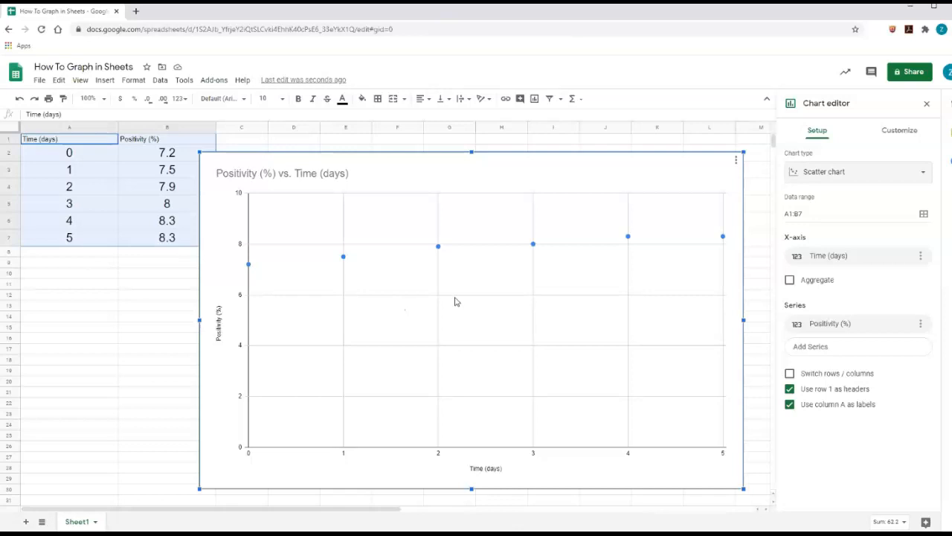
- Enable the Trendline option in the chart's Customize > Series settings
click(900, 131)
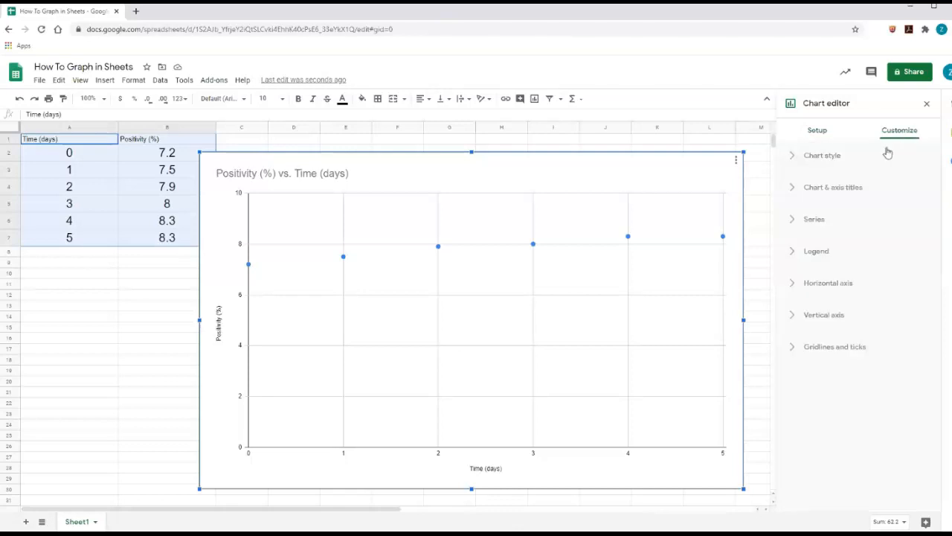
click(793, 222)
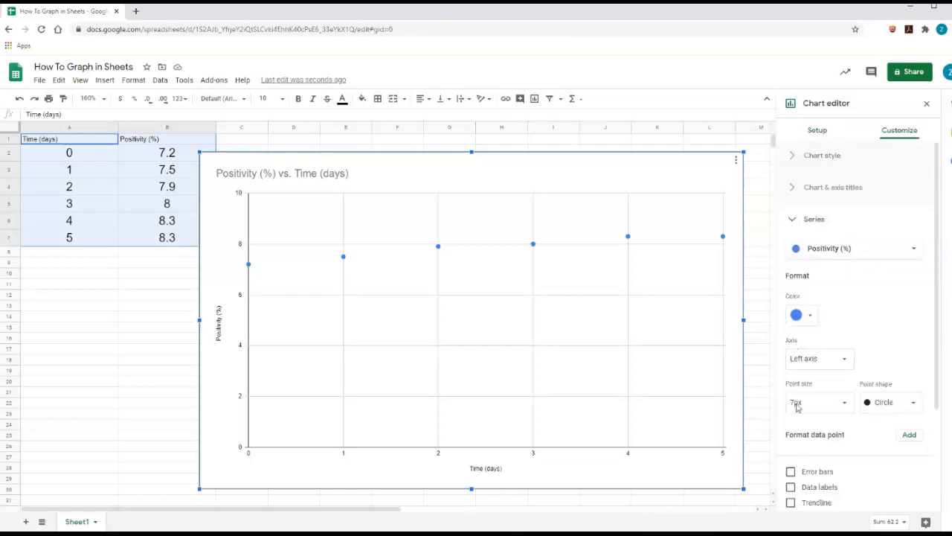
click(792, 504)
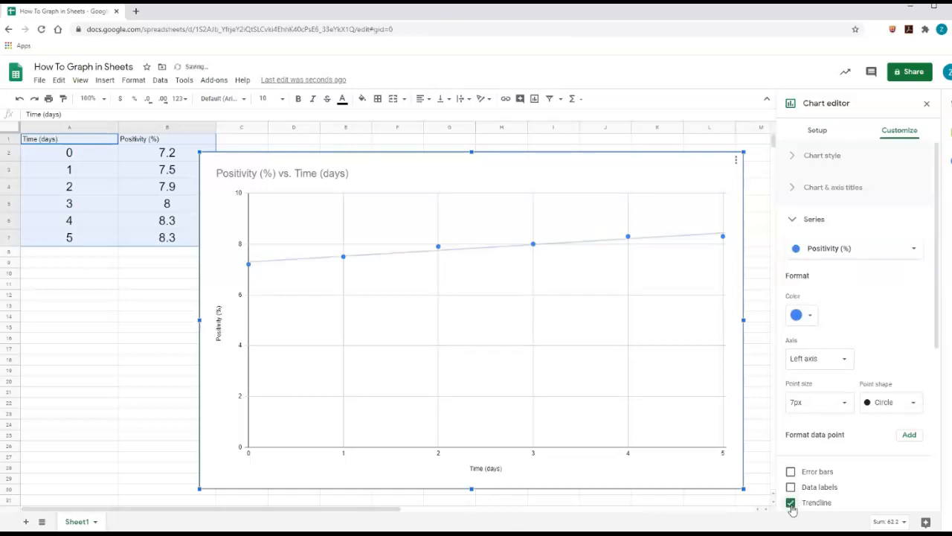